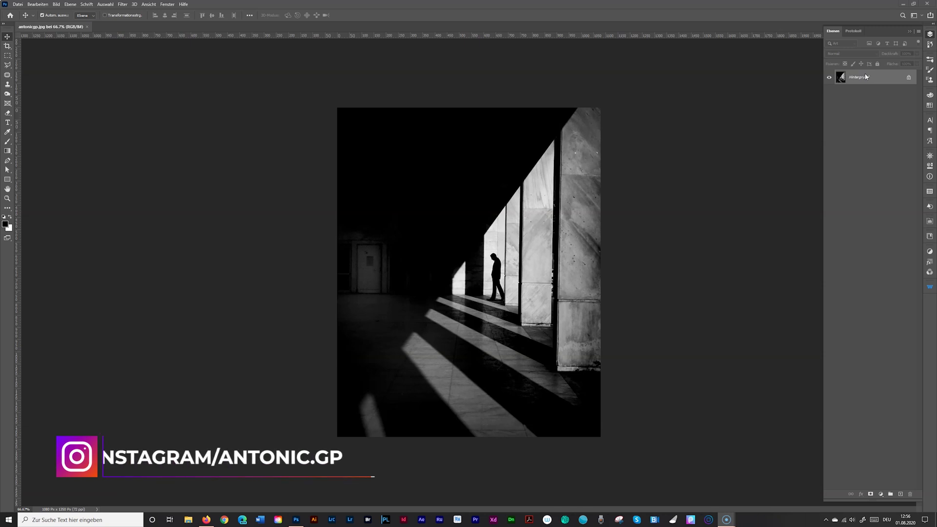
Unlock the Hintergrund background of antonio.jpg so it becomes the editable layer Ebene 0.
click(861, 81)
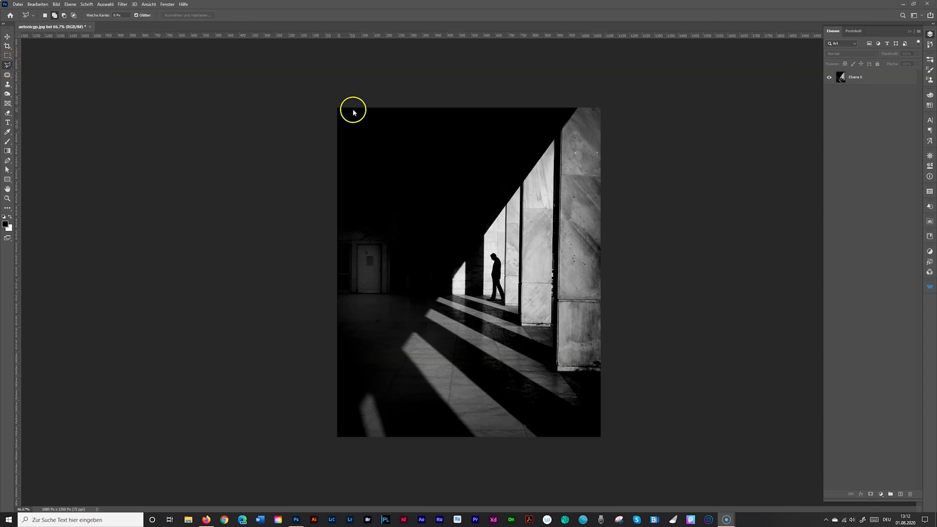
Draw a diagonal polygonal selection over the photo's left side.
click(314, 83)
click(583, 90)
double_click(315, 458)
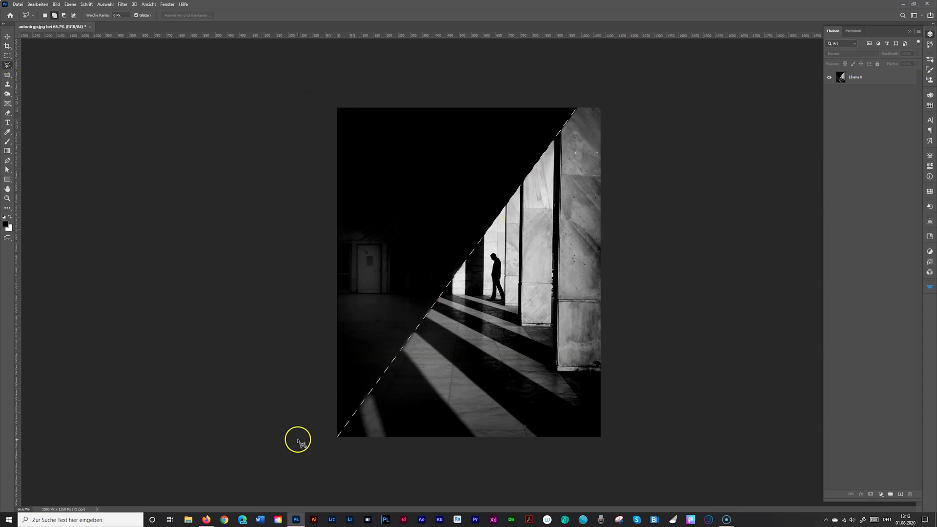
Add a Gradationskurven adjustment, Kurven 1, with the curve pulled down to darken the selection.
click(877, 81)
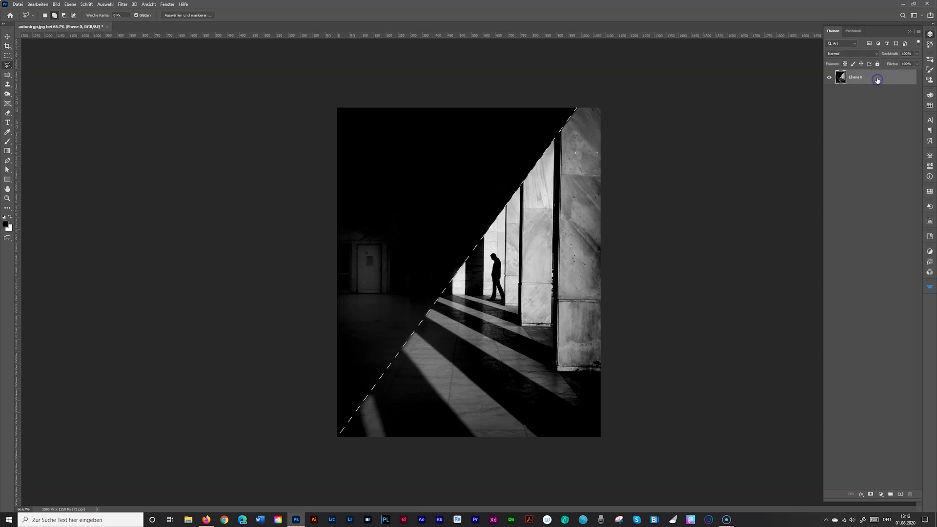
click(881, 494)
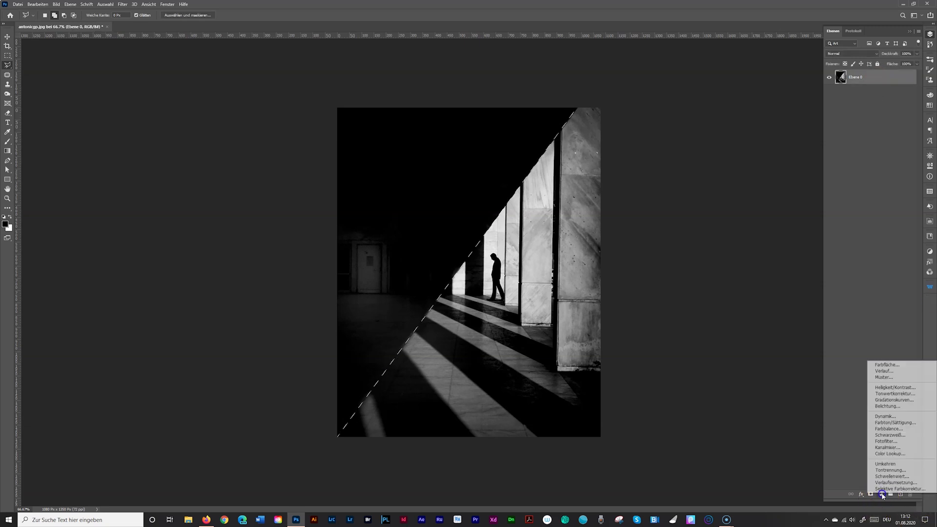
click(887, 400)
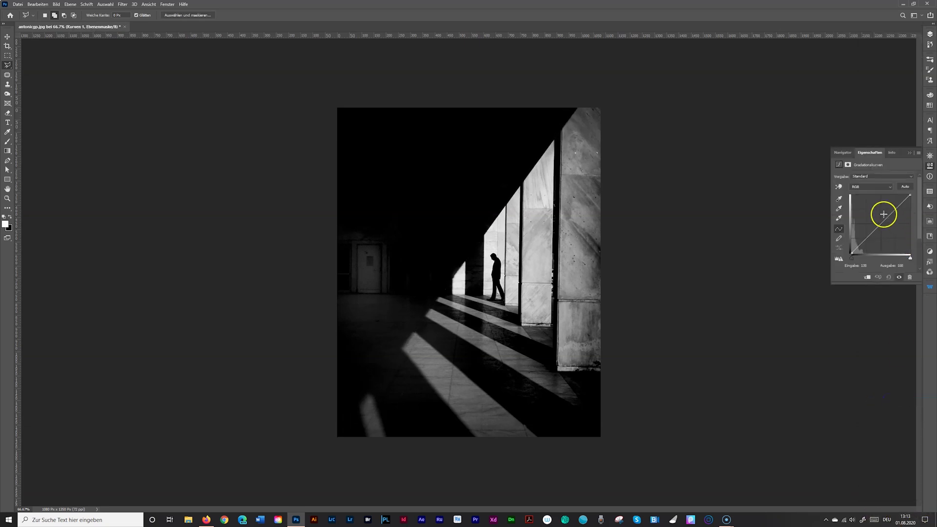
drag(883, 221, 890, 234)
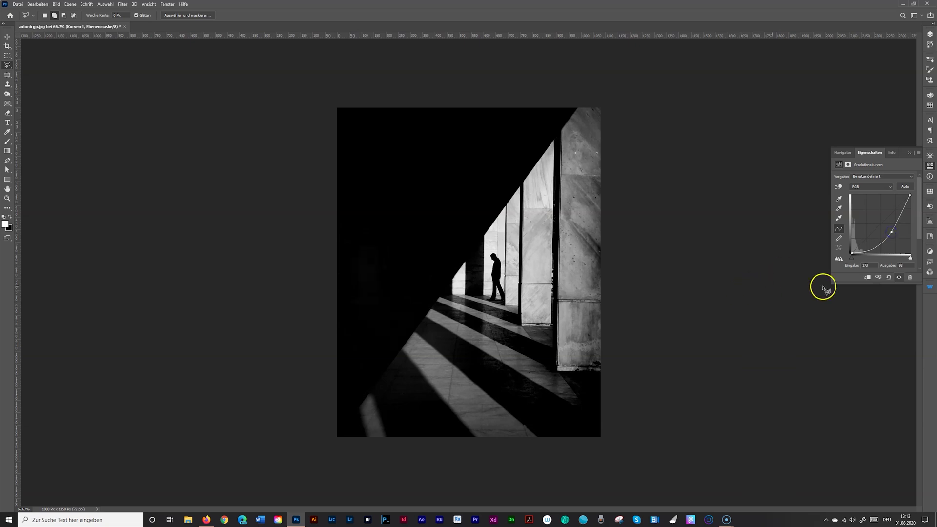
click(929, 33)
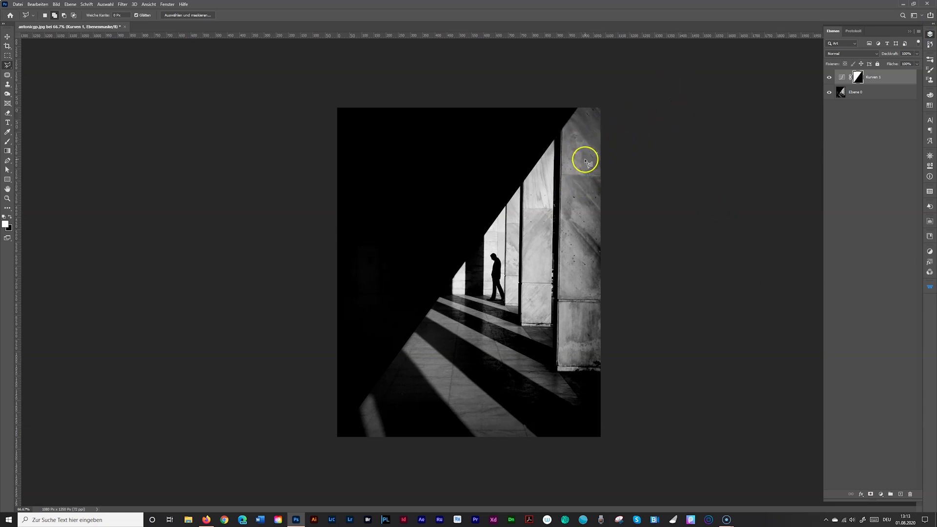
Select the right-hand pillar with a closed lasso outline.
click(562, 132)
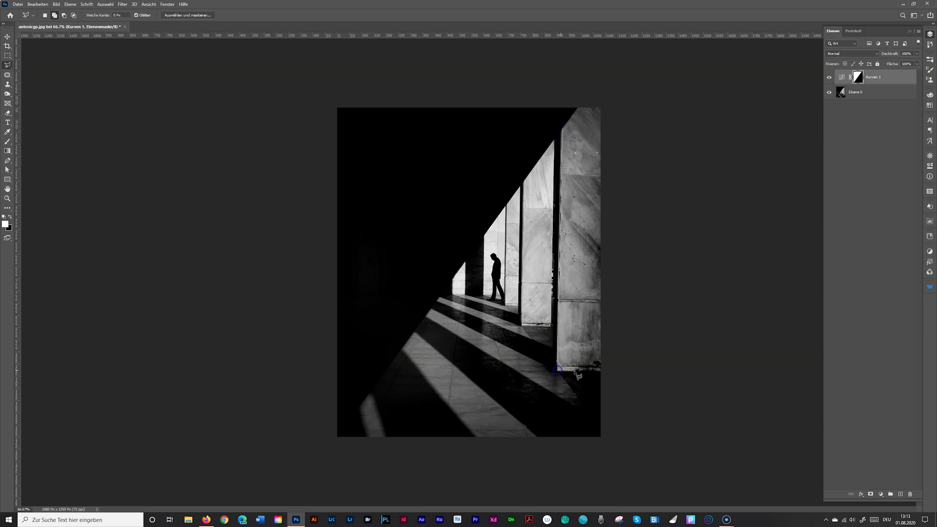
click(603, 371)
click(632, 93)
click(590, 92)
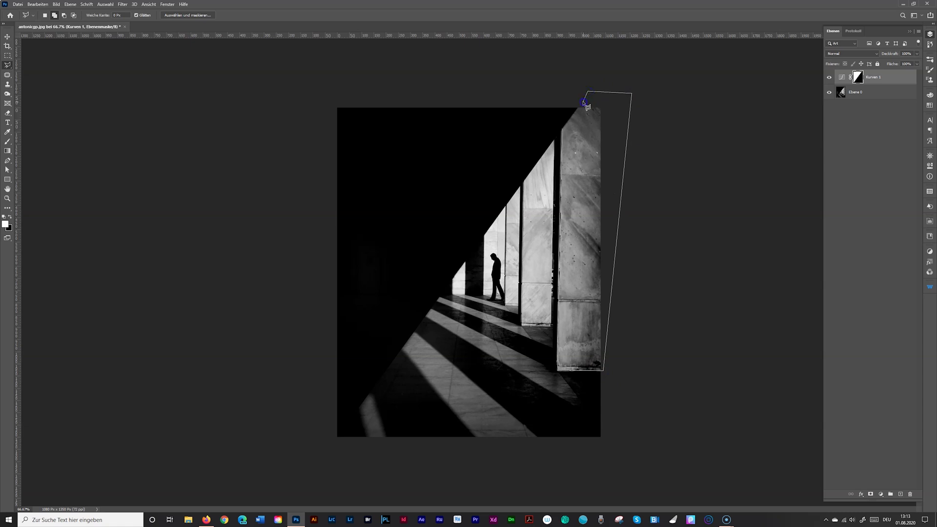
click(564, 130)
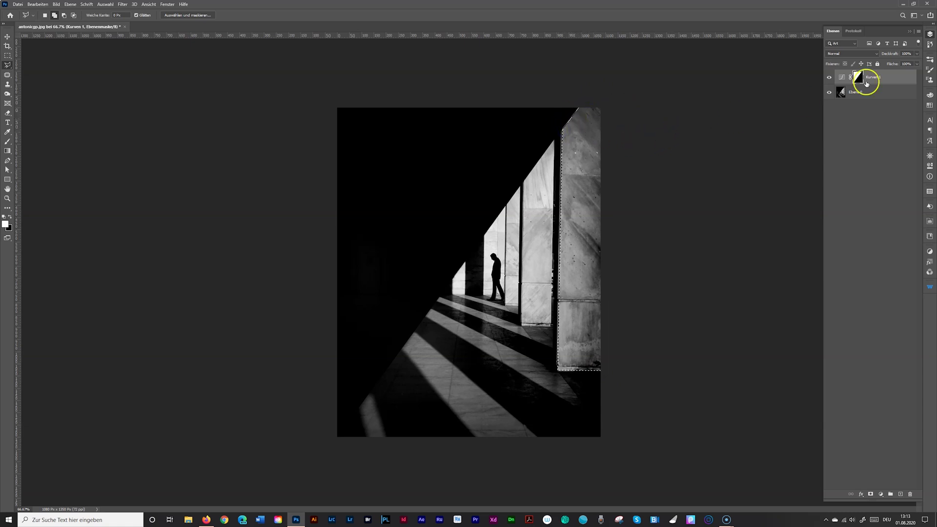
Add a Gradationskurven adjustment, Kurven 2, with a raised midpoint to brighten the pillar.
click(881, 494)
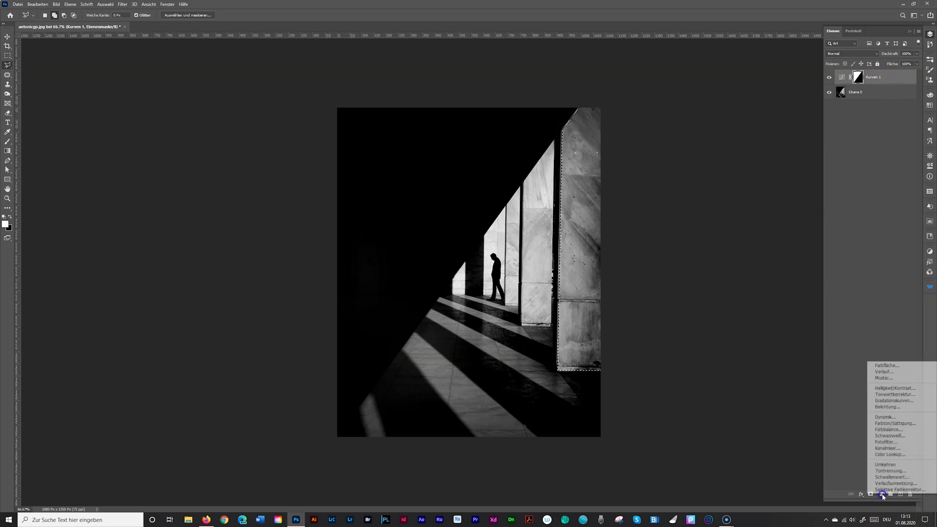
click(894, 400)
click(878, 219)
drag(877, 219, 876, 218)
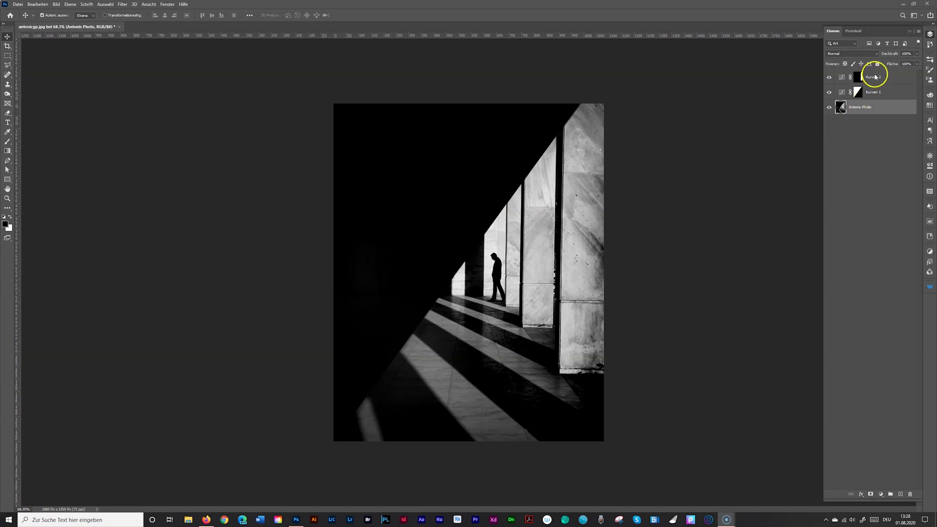
With Kurven 2 active, outline the first floor light strip using the Polygonal Lasso.
click(875, 79)
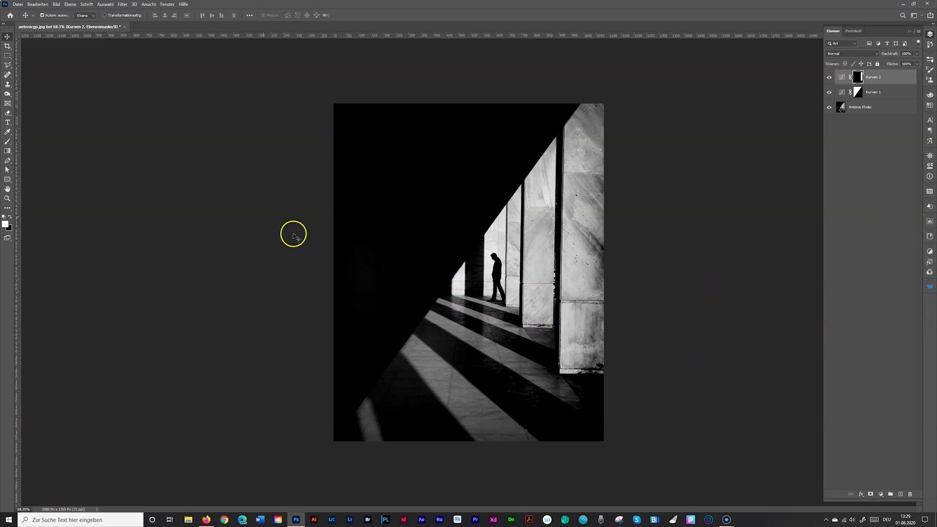
click(16, 64)
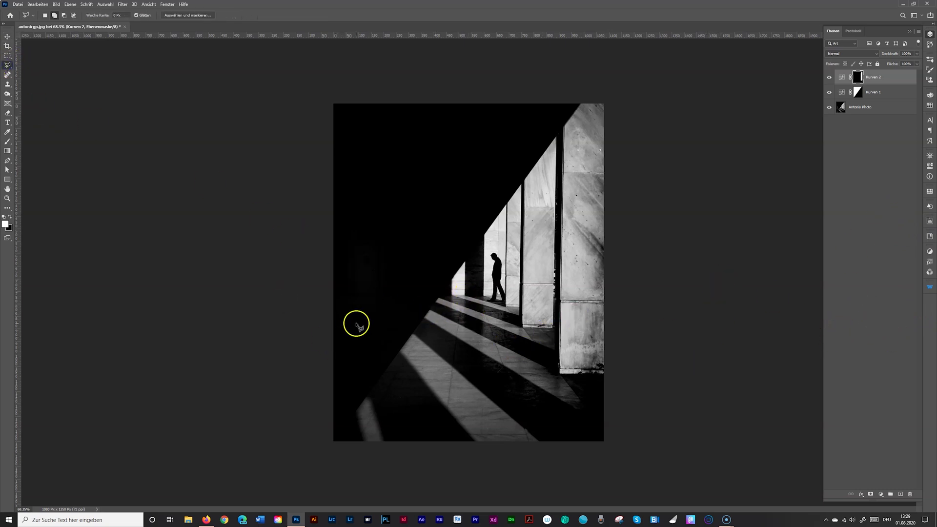
click(415, 335)
click(541, 443)
click(476, 459)
click(476, 442)
click(418, 340)
Outline the remaining floor light strips, extending past the photo's left edge.
click(559, 372)
click(606, 374)
click(623, 466)
click(554, 466)
click(539, 441)
click(475, 444)
click(262, 241)
double_click(490, 486)
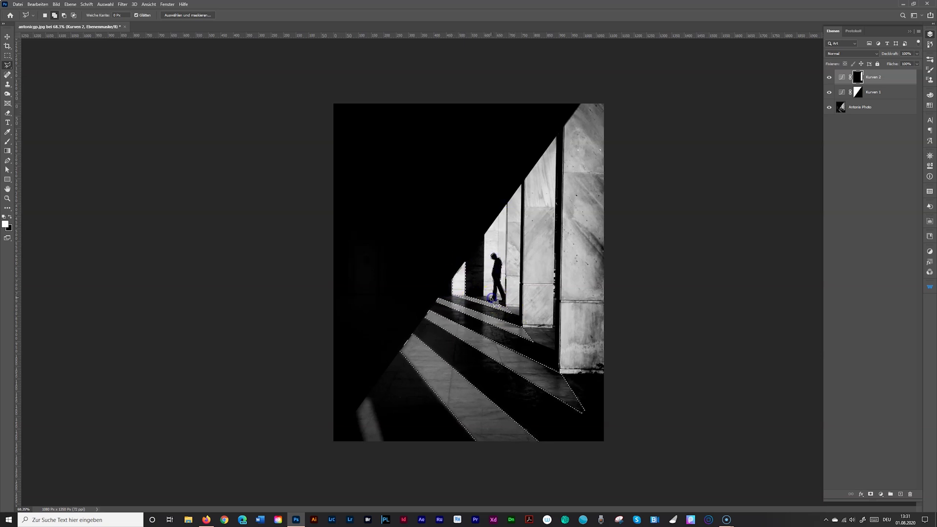
Add the lower-left floor stripe to the existing selection.
click(513, 399)
key(shift)
click(384, 445)
click(363, 445)
click(357, 410)
click(368, 399)
Add Gradationskurven layer Kurven 3 with slightly lifted midtones, then compare curves visibility.
click(871, 494)
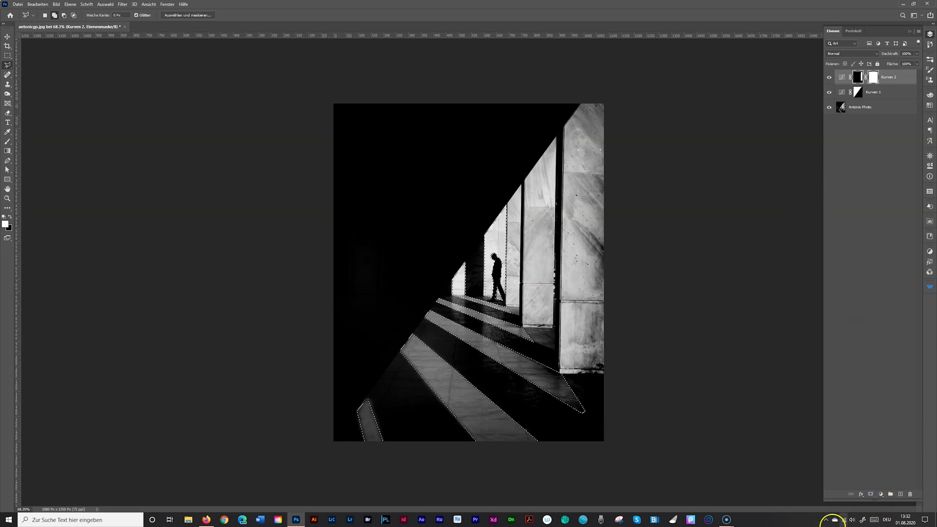
key(ctrl+z)
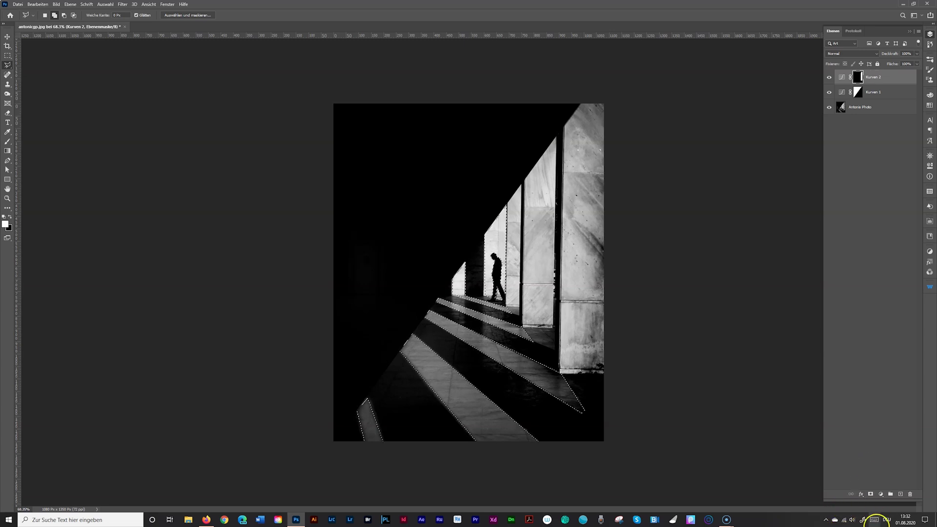
click(879, 494)
click(893, 400)
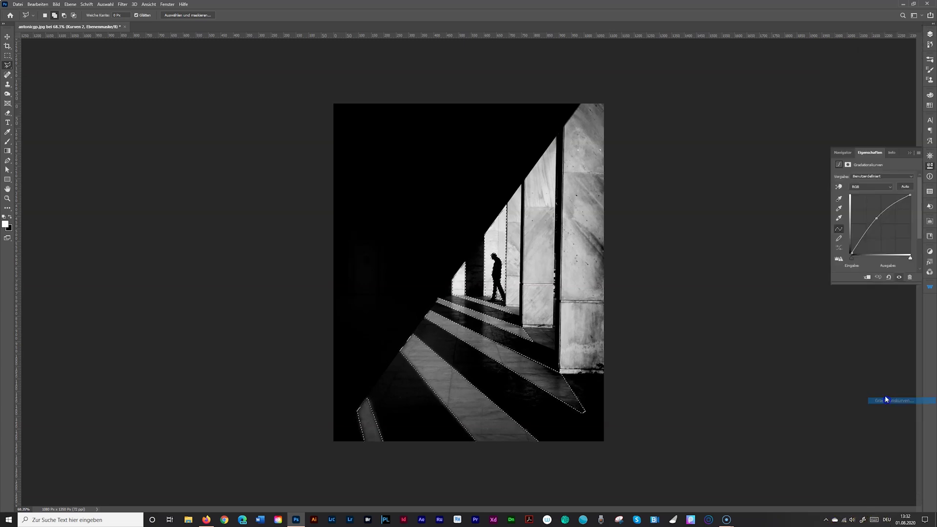
click(879, 224)
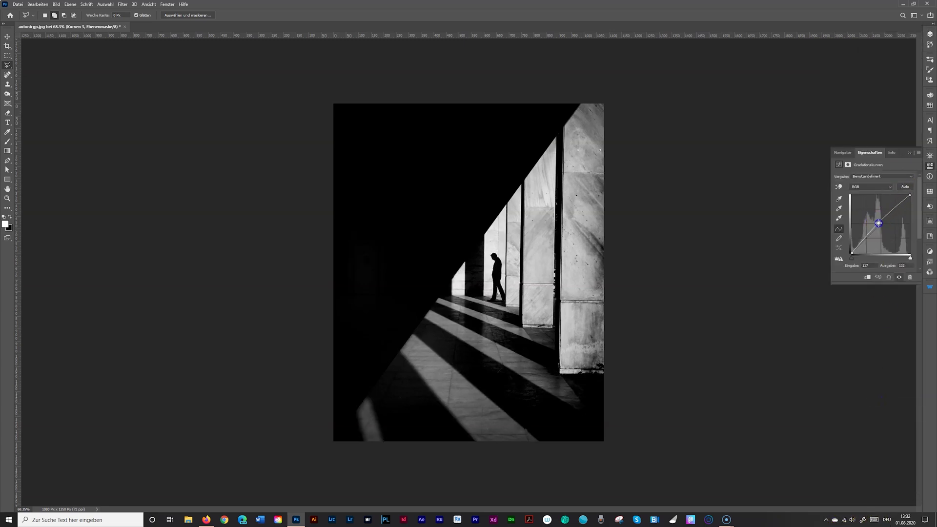
drag(879, 223, 876, 222)
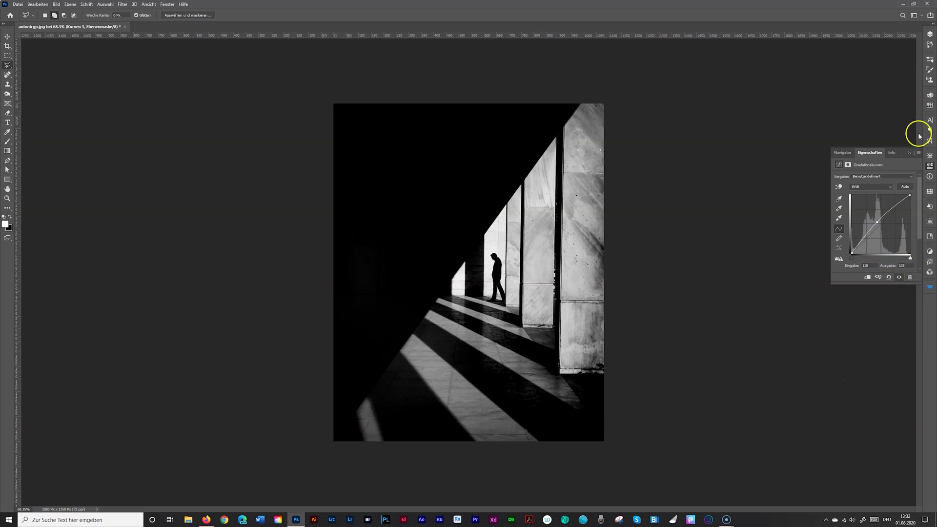
click(909, 153)
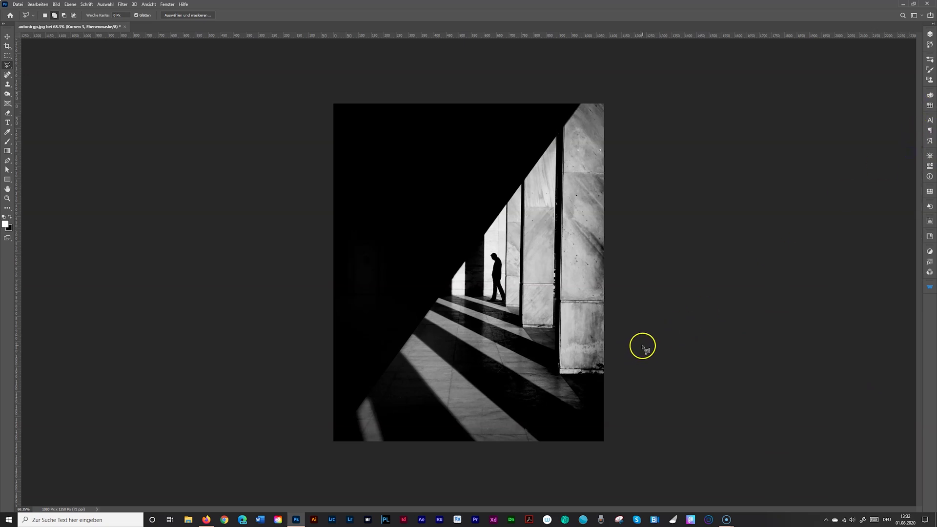
click(929, 35)
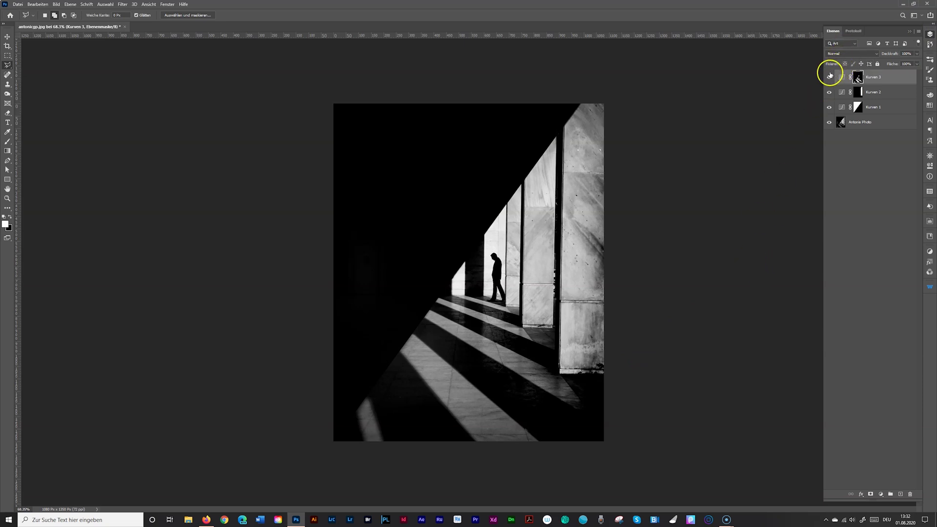
click(827, 109)
drag(829, 108, 827, 60)
Trace a selection around the right column on Antonio Photo and copy it to a new layer with Ctrl+J.
click(877, 125)
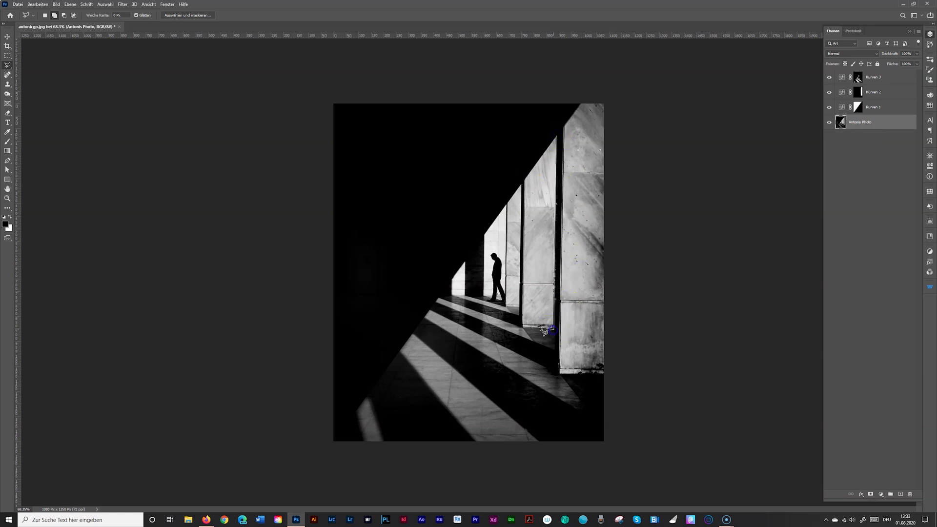
click(521, 327)
click(521, 182)
drag(531, 182, 558, 137)
double_click(557, 138)
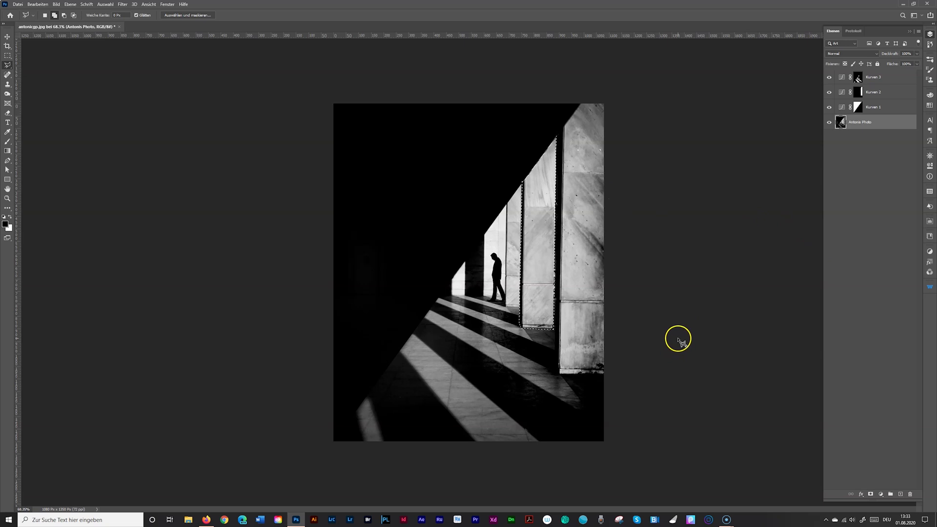
key(ctrl+j)
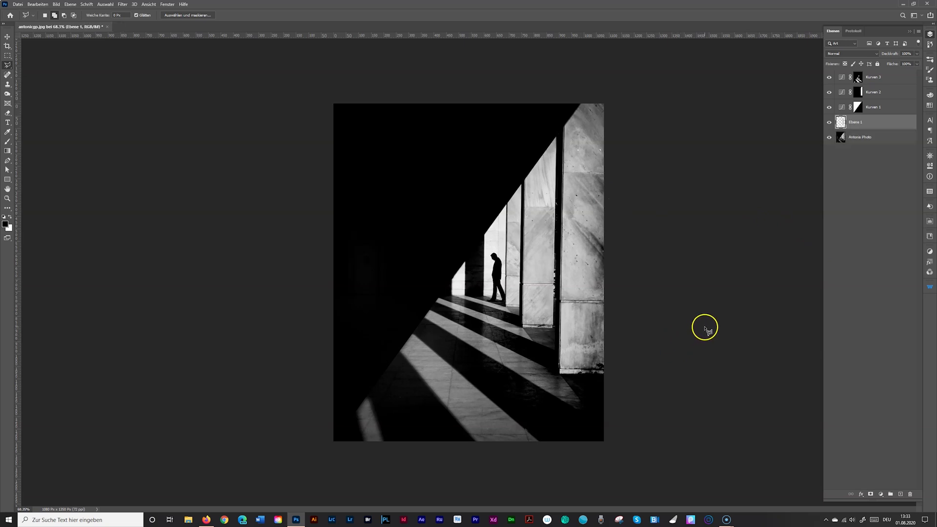
click(827, 137)
click(828, 138)
Rename the new layer 'proper column'.
click(7, 37)
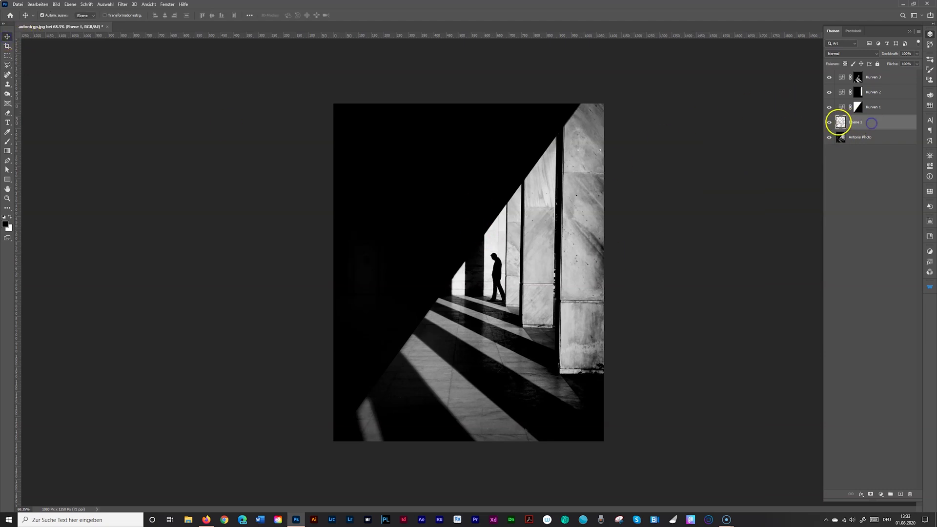
drag(839, 122, 844, 124)
click(753, 331)
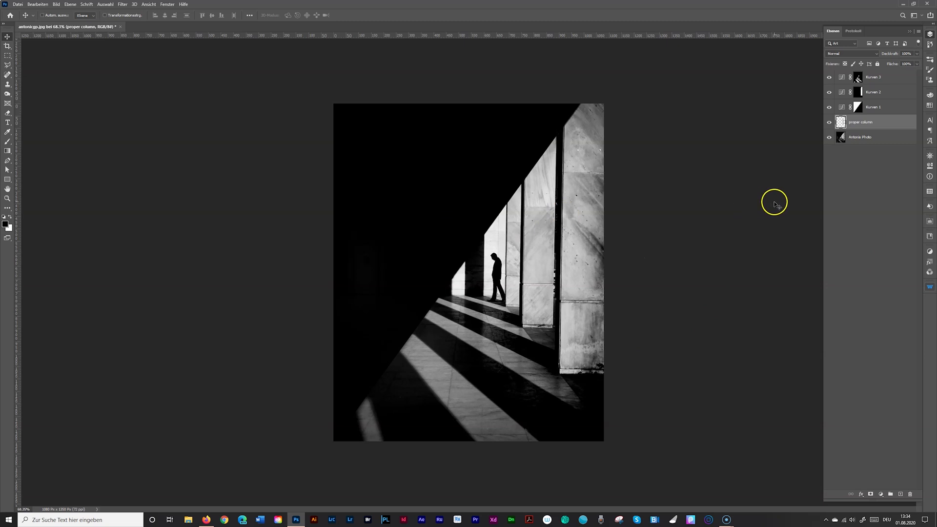
Free-transform the copied column onto the right pillar, stretching it upward and down to the base.
key(ctrl+t)
drag(546, 205, 585, 194)
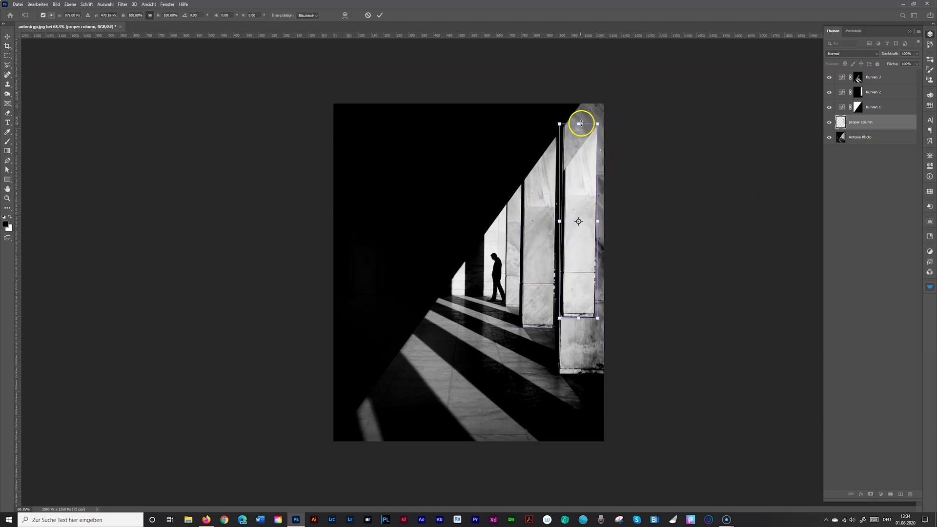
drag(579, 123, 592, 63)
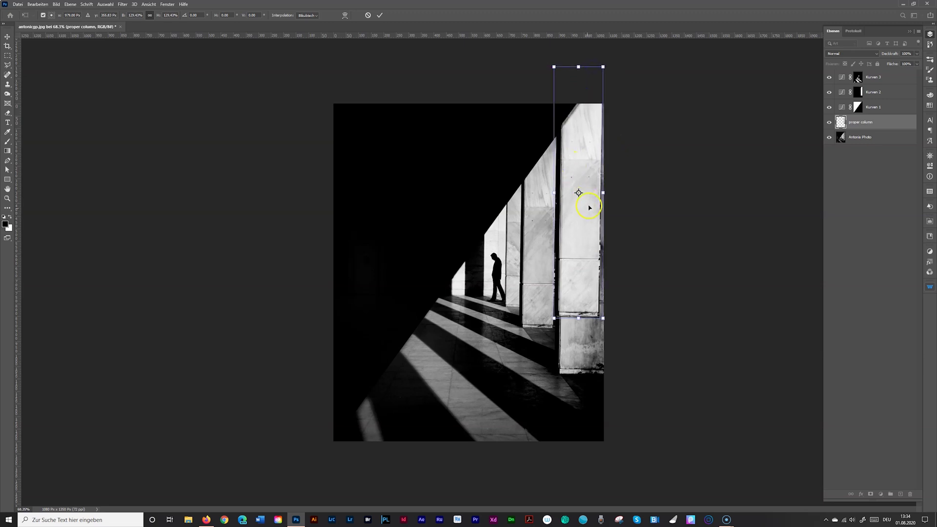
drag(590, 207, 590, 213)
mouse_move(583, 322)
mouse_down()
mouse_move(608, 379)
mouse_move(612, 371)
mouse_move(598, 375)
mouse_move(592, 307)
mouse_move(610, 307)
mouse_move(596, 309)
mouse_up()
scroll(596, 309, up, 3)
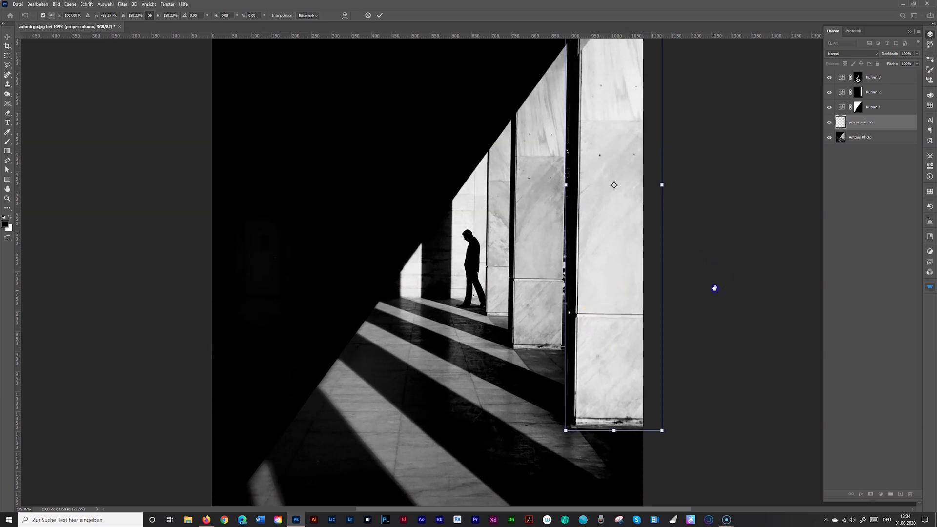
drag(713, 276, 709, 339)
Fine-tune the column's height and horizontal alignment with the pillar, then commit the transform.
mouse_move(629, 379)
mouse_down()
mouse_move(627, 370)
mouse_move(621, 379)
mouse_up()
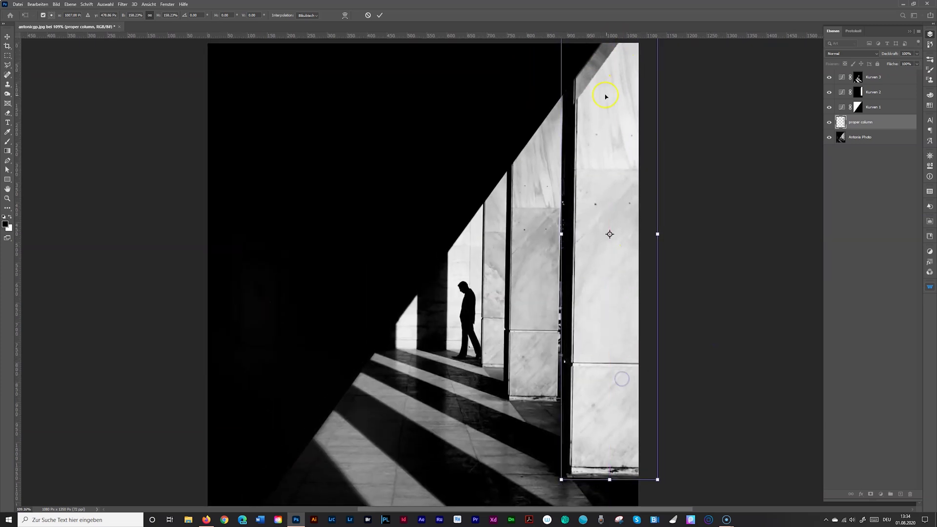
scroll(607, 98, up, 3)
drag(609, 62, 611, 34)
scroll(714, 254, down, 2)
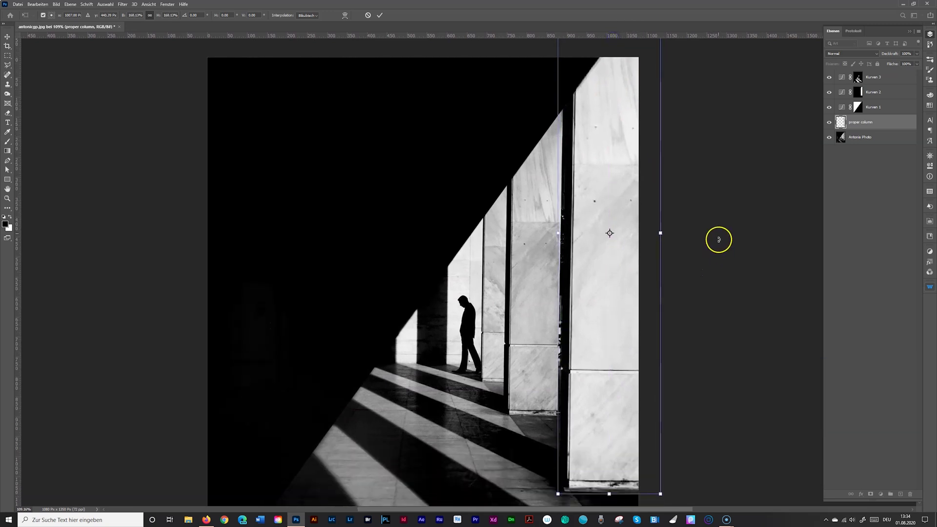
scroll(718, 239, down, 1)
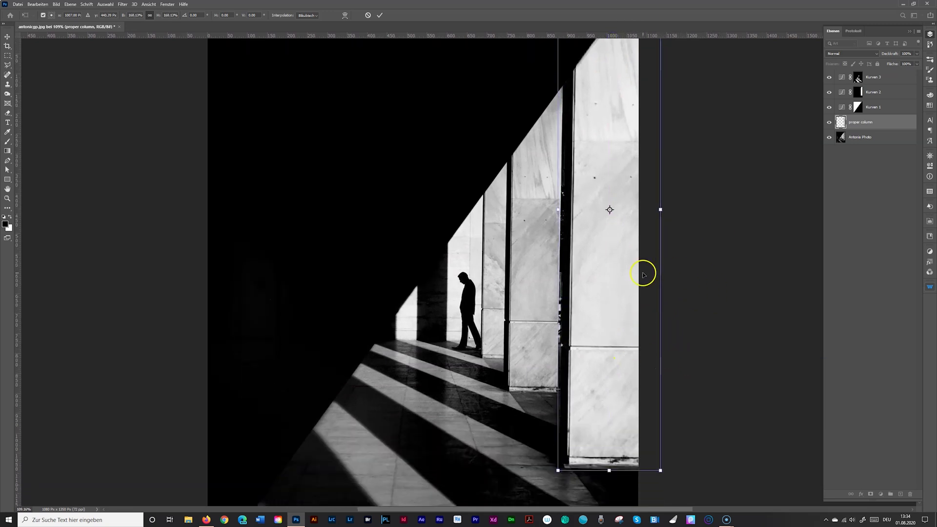
mouse_move(594, 296)
mouse_down()
mouse_move(619, 293)
mouse_move(593, 300)
mouse_up()
scroll(702, 309, down, 3)
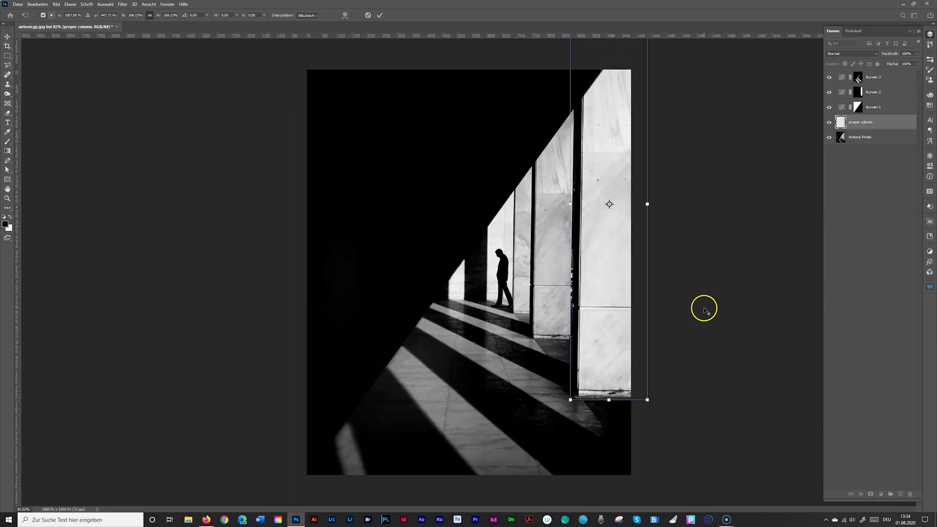
key(Return)
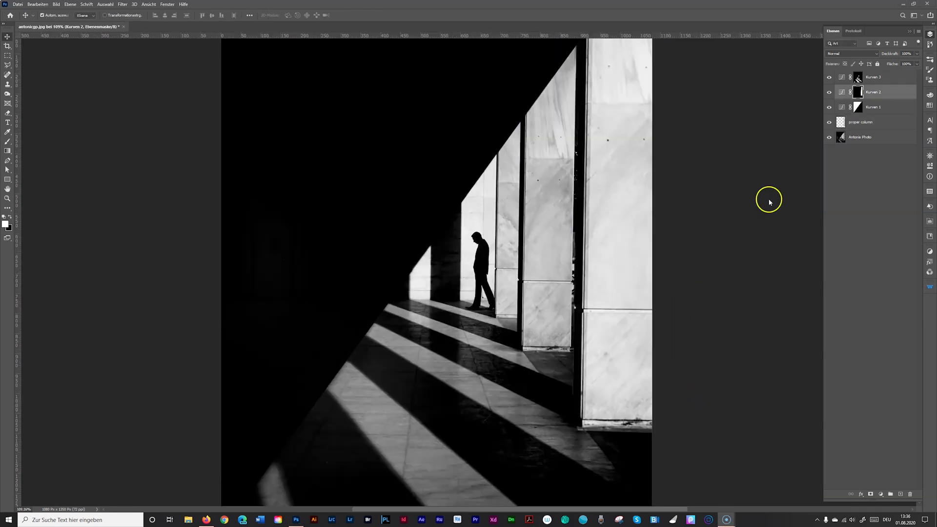
scroll(768, 199, up, 1)
scroll(768, 202, up, 1)
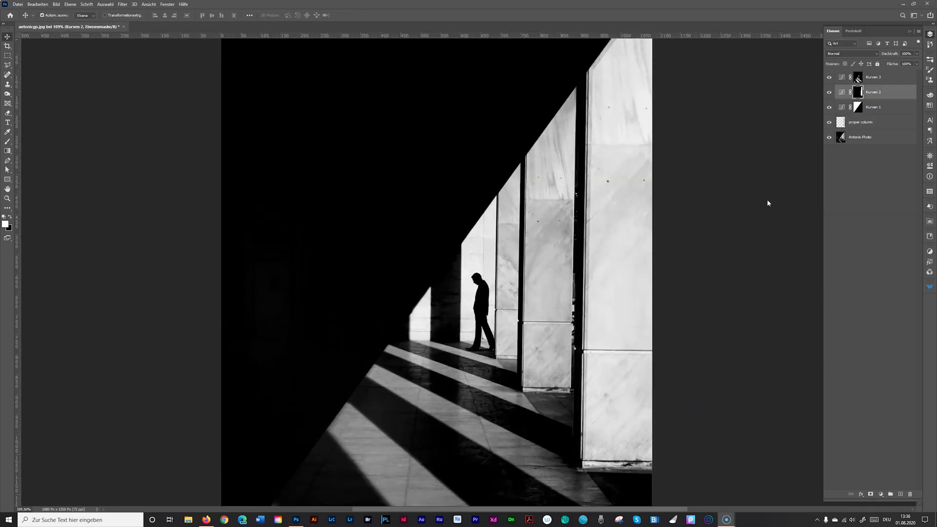
scroll(765, 201, down, 2)
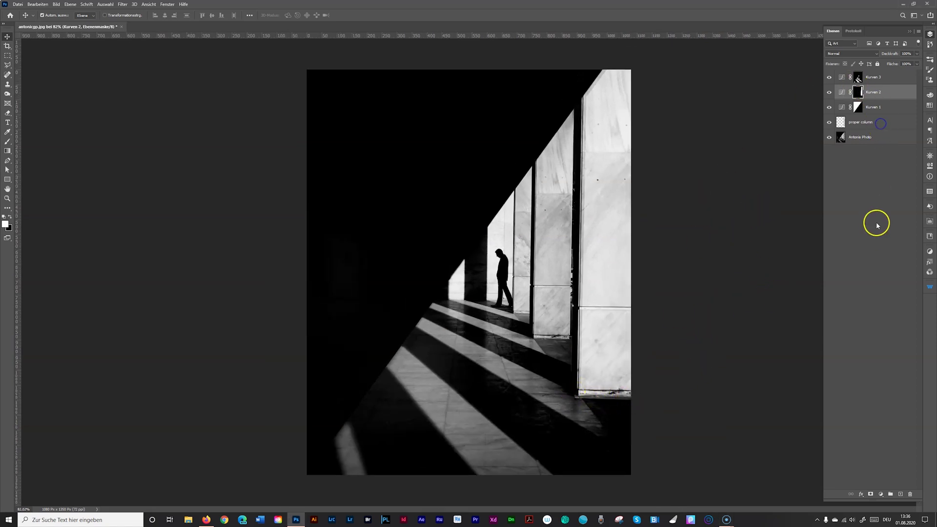
Add a layer mask to the proper column layer.
click(856, 123)
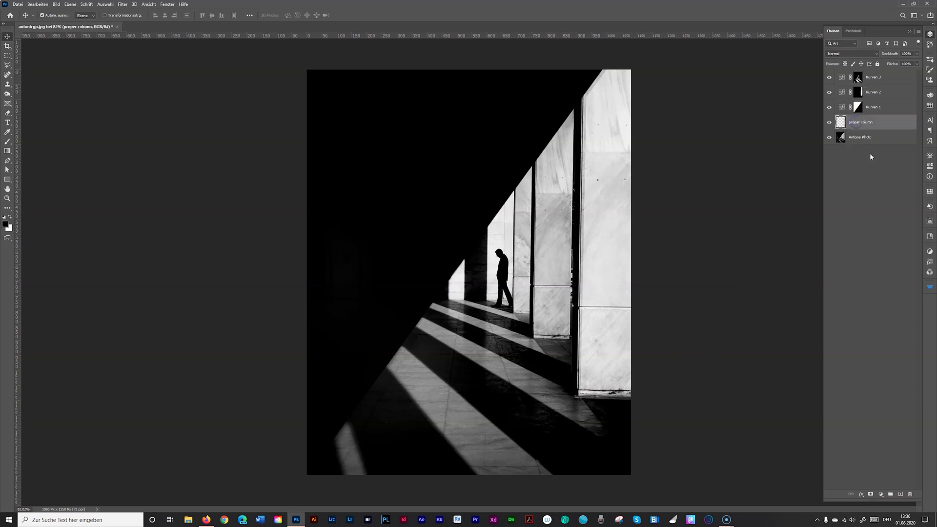
click(870, 495)
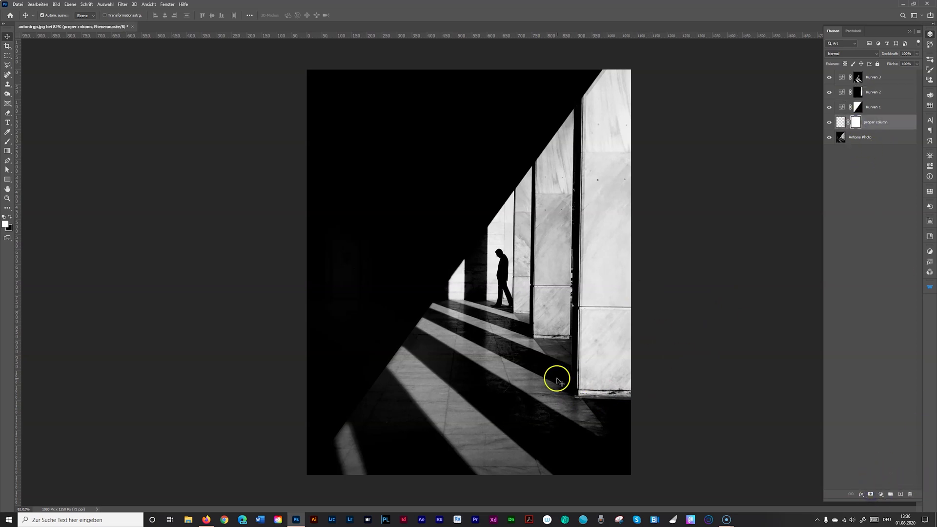
scroll(577, 378, up, 2)
scroll(583, 385, up, 2)
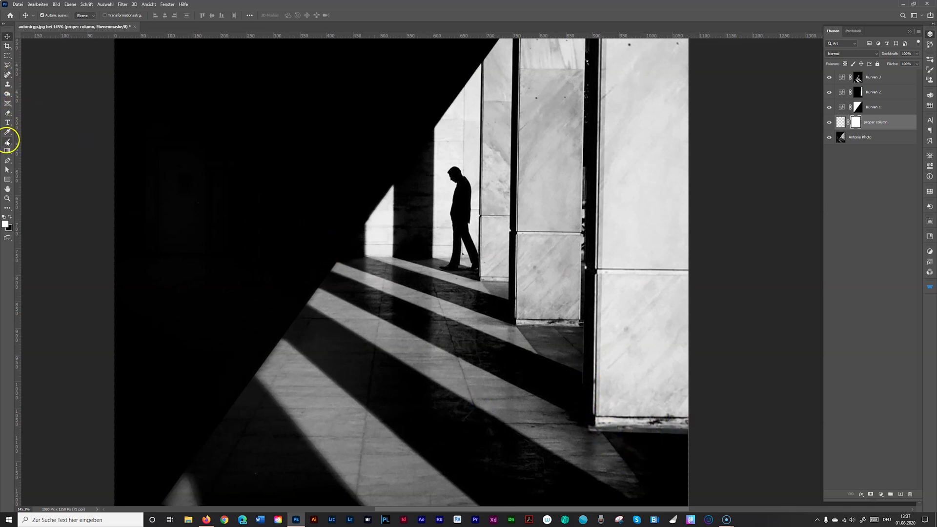
Brush the mask with a soft round brush, sized from 185 px to 20 px, around the pillar base.
click(7, 142)
click(53, 15)
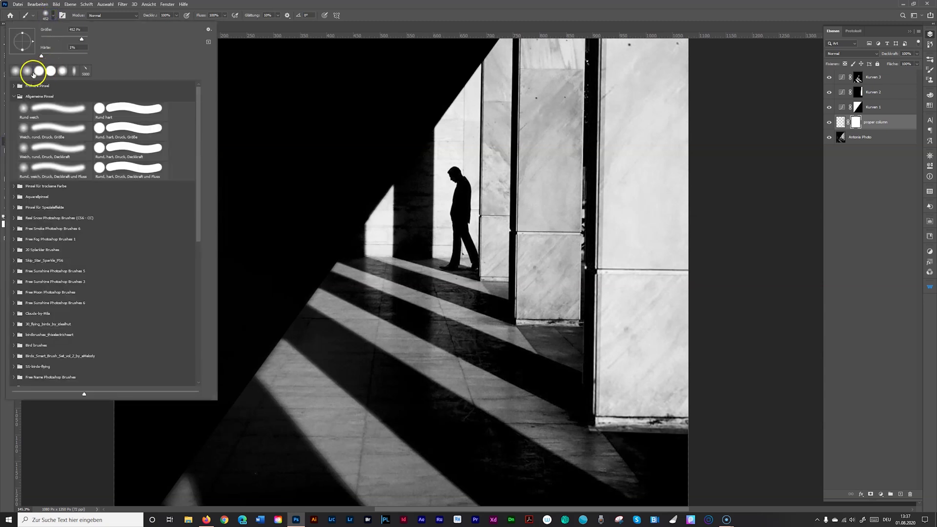
click(43, 110)
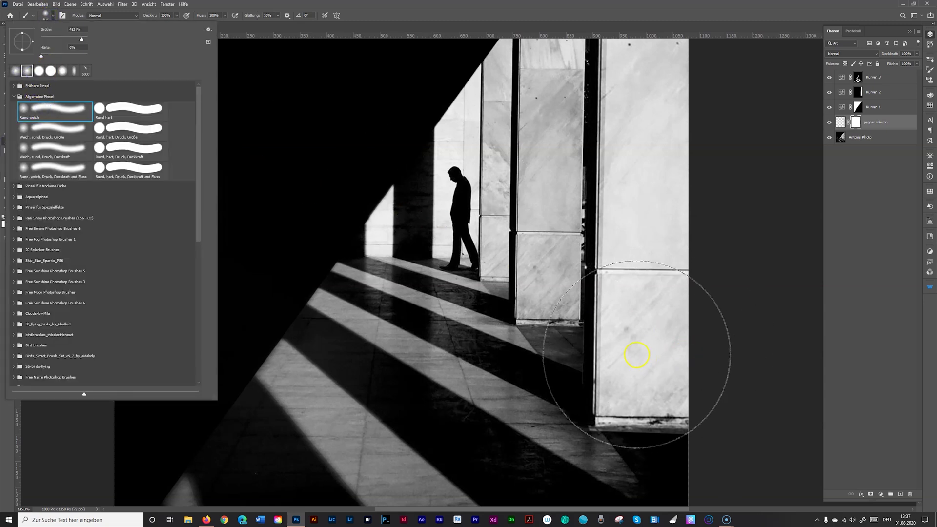
mouse_move(637, 354)
mouse_down()
mouse_move(571, 363)
mouse_move(589, 264)
mouse_move(605, 338)
mouse_up()
mouse_move(610, 435)
mouse_down()
mouse_move(590, 441)
mouse_move(589, 486)
mouse_up()
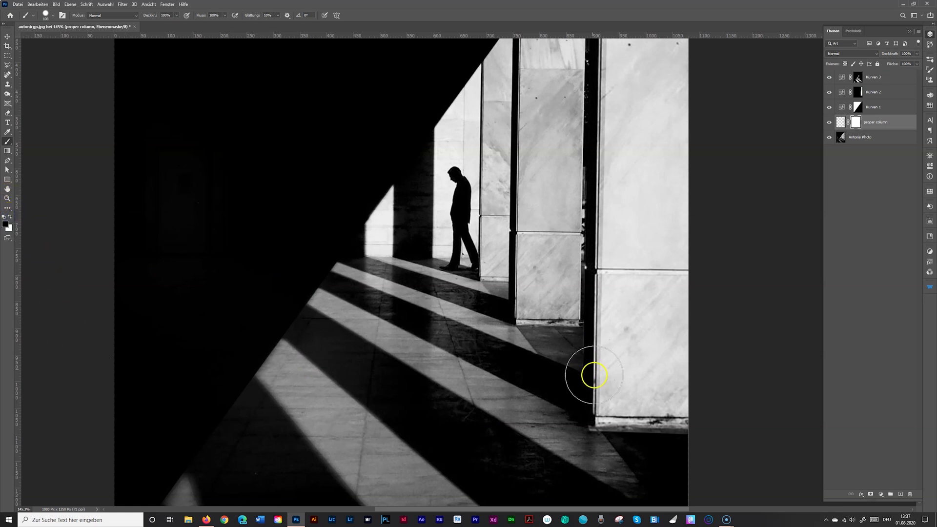
mouse_move(677, 461)
mouse_down()
mouse_move(656, 453)
mouse_move(685, 439)
mouse_up()
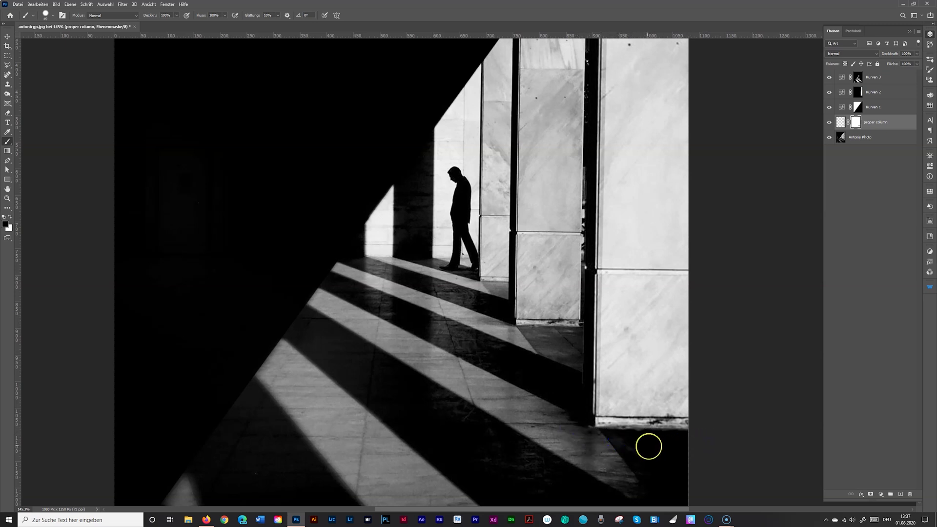
scroll(780, 390, down, 1)
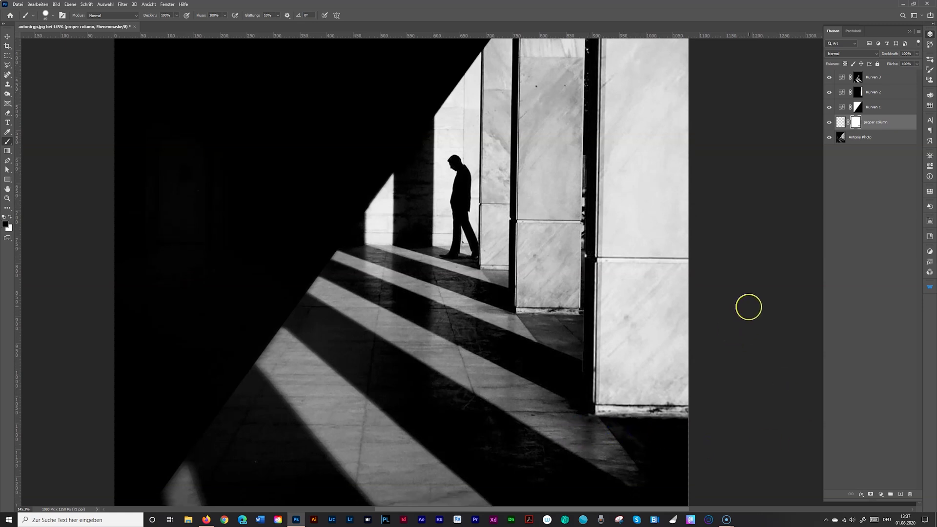
scroll(748, 306, down, 2)
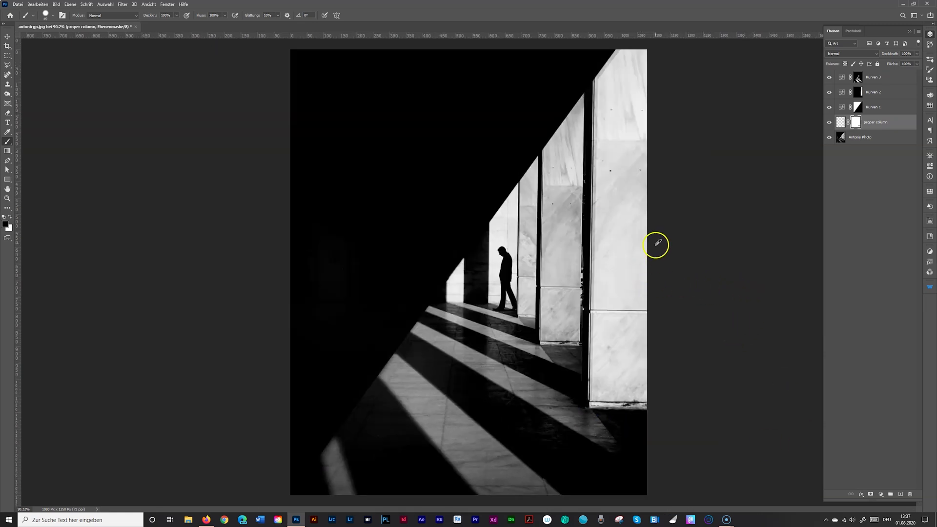
Add Gradationskurven layer Kurven 4 above proper column, its curve pulled down to darken the texture.
key(v)
click(859, 138)
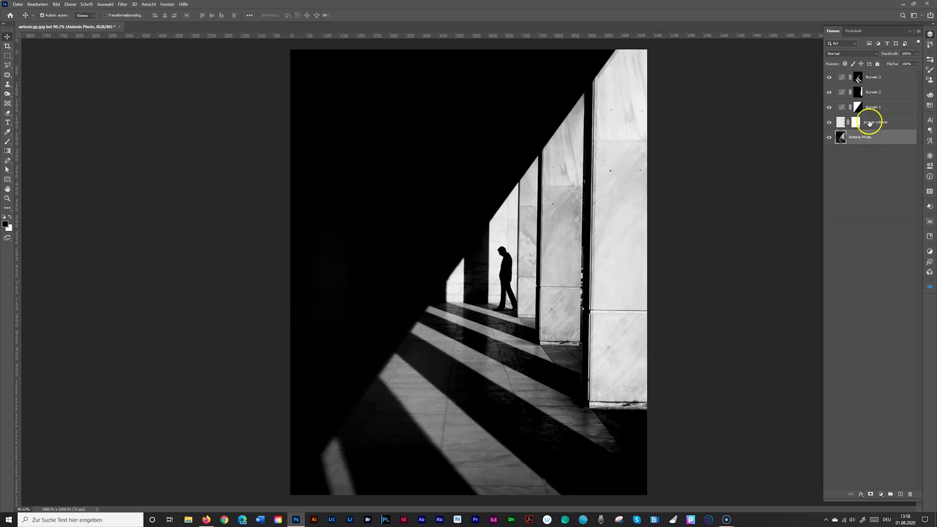
click(868, 123)
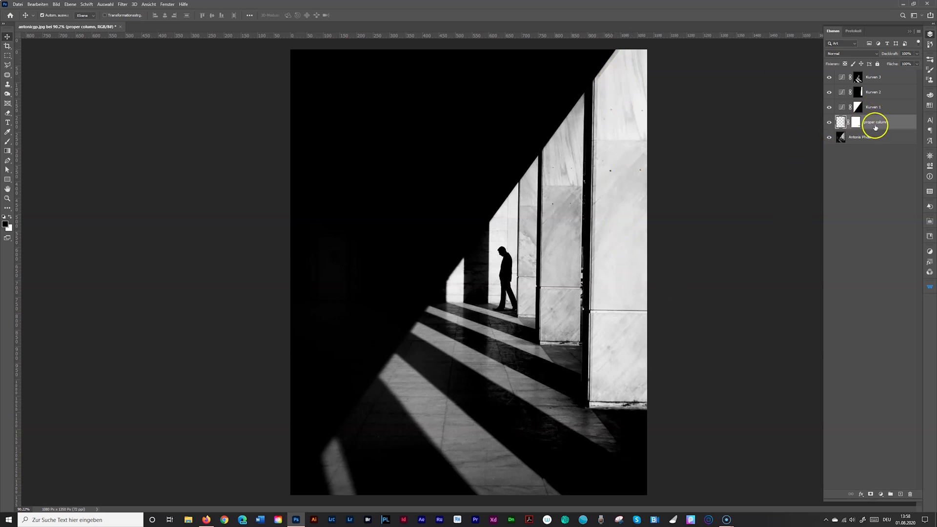
click(881, 494)
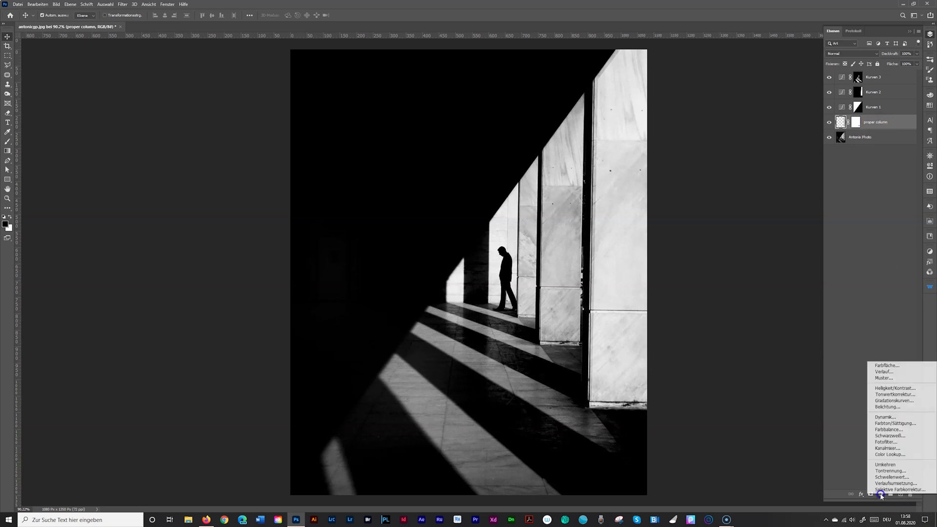
click(897, 402)
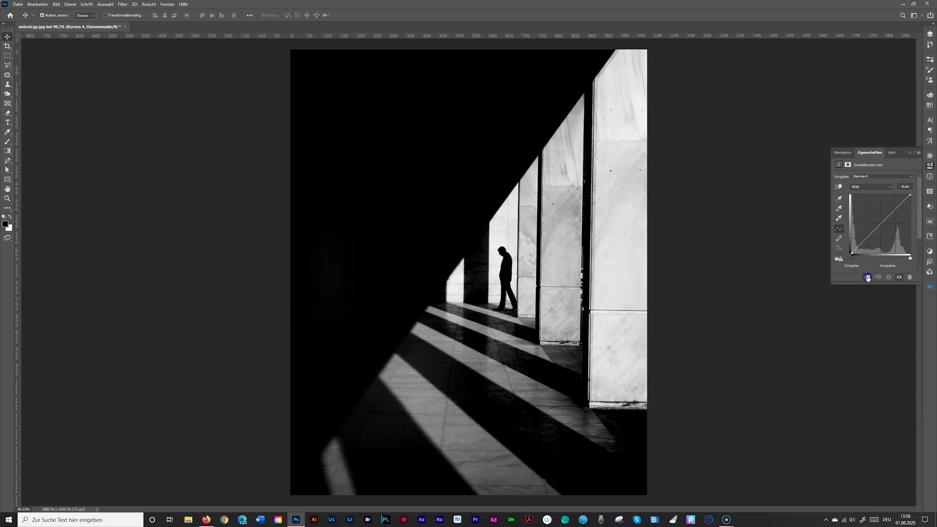
click(885, 227)
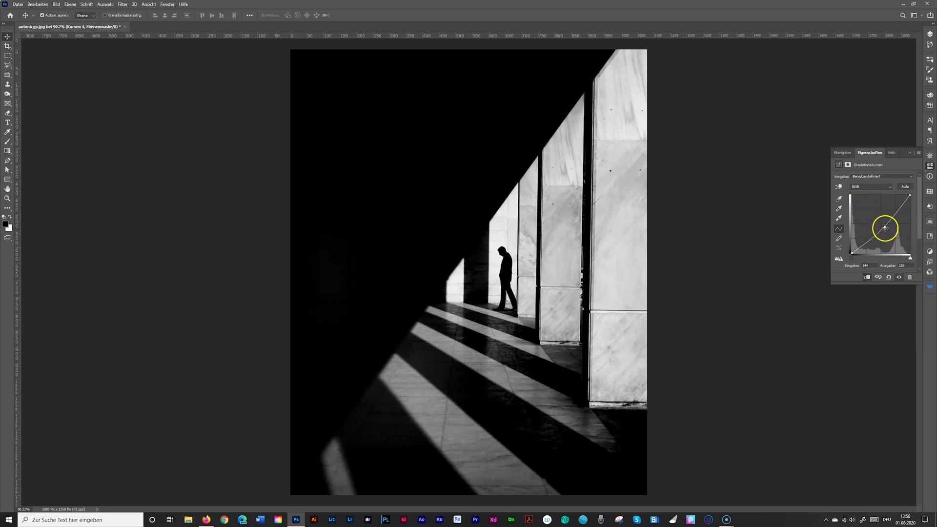
drag(887, 230, 885, 229)
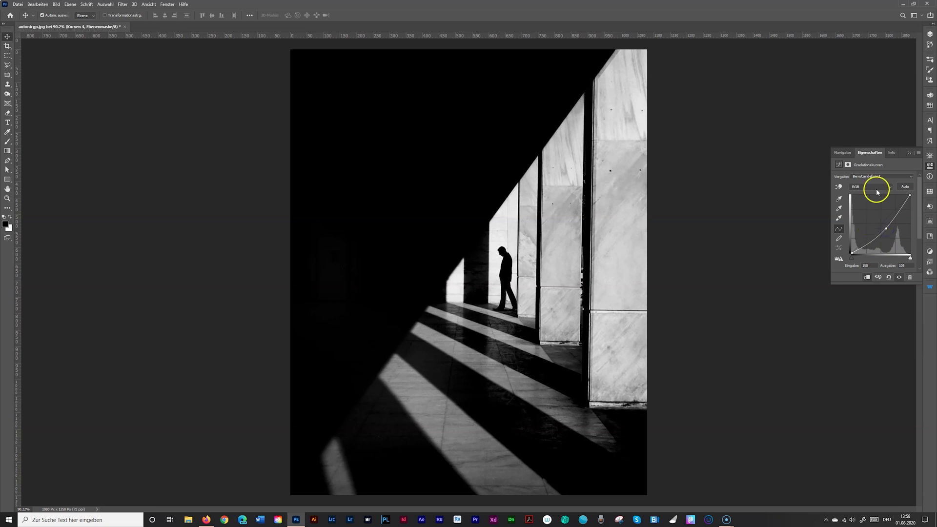
click(929, 34)
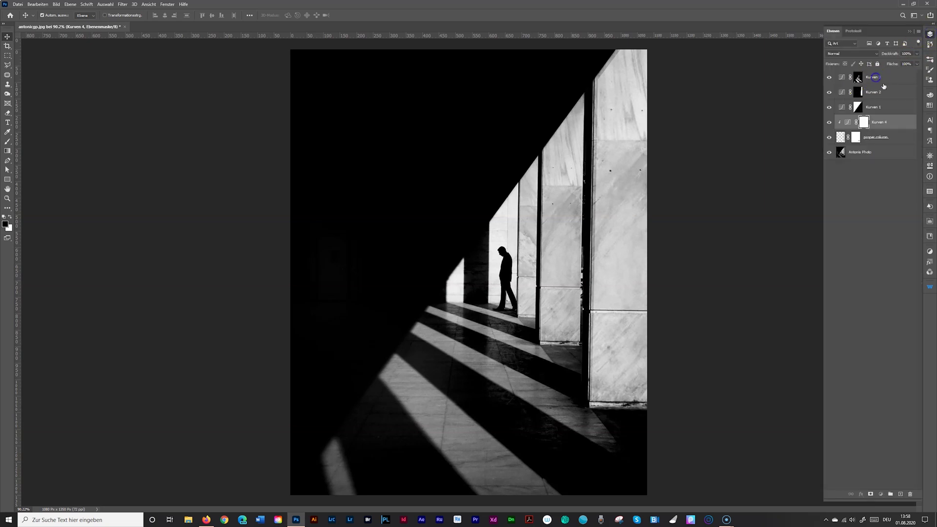
click(858, 78)
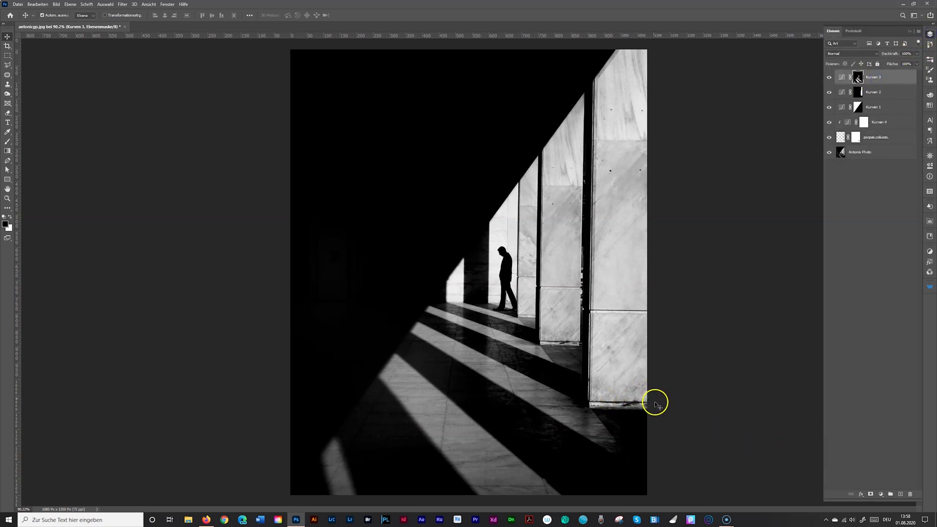
Add a new empty top layer above Kurven 3 named 'Corr spots column'.
drag(649, 395, 615, 378)
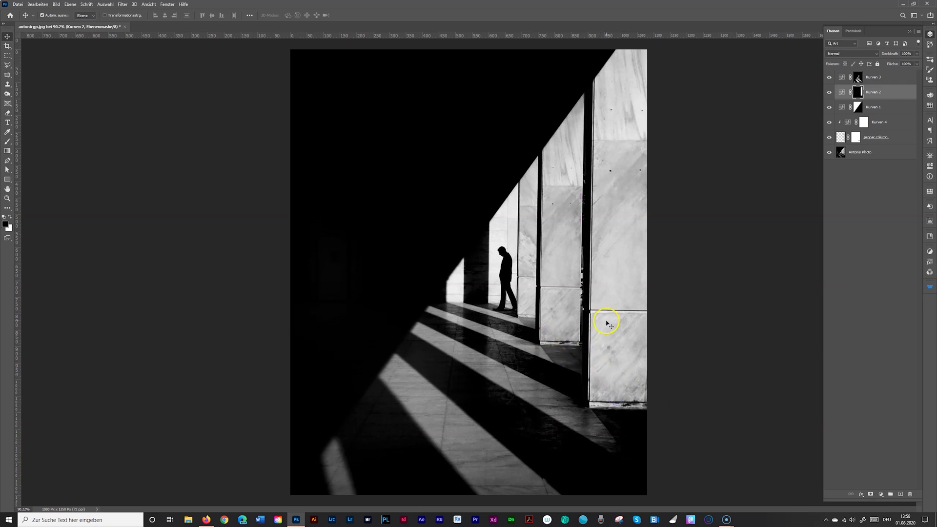
click(892, 78)
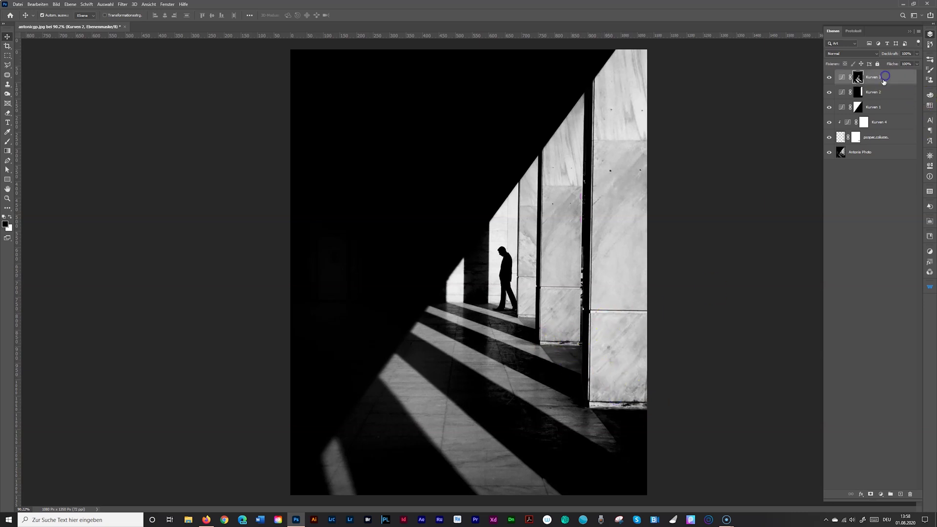
click(900, 494)
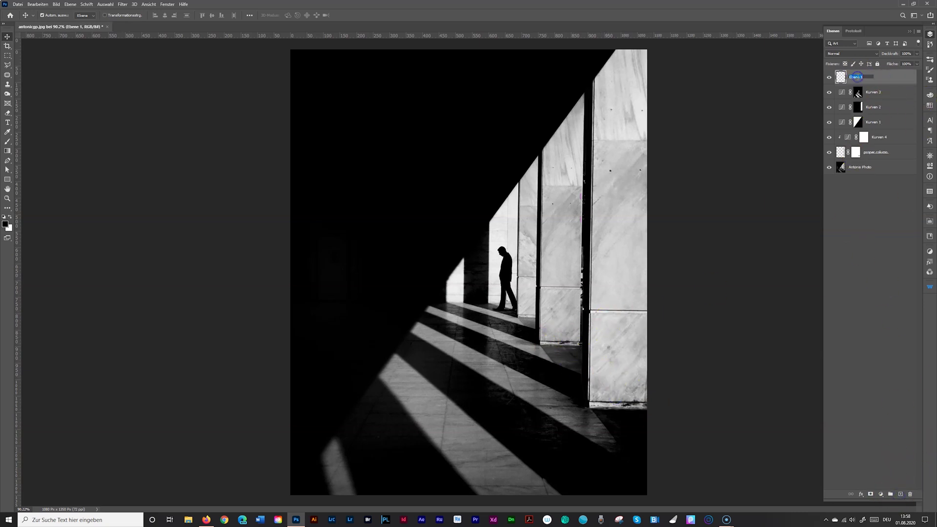
click(857, 77)
key(Return)
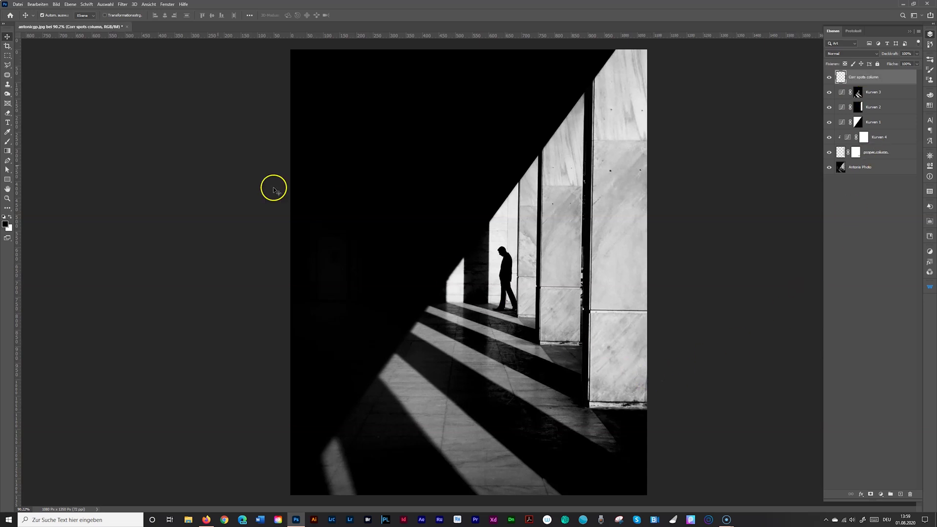
Patch out a spot along the column base with the Patch tool.
click(8, 75)
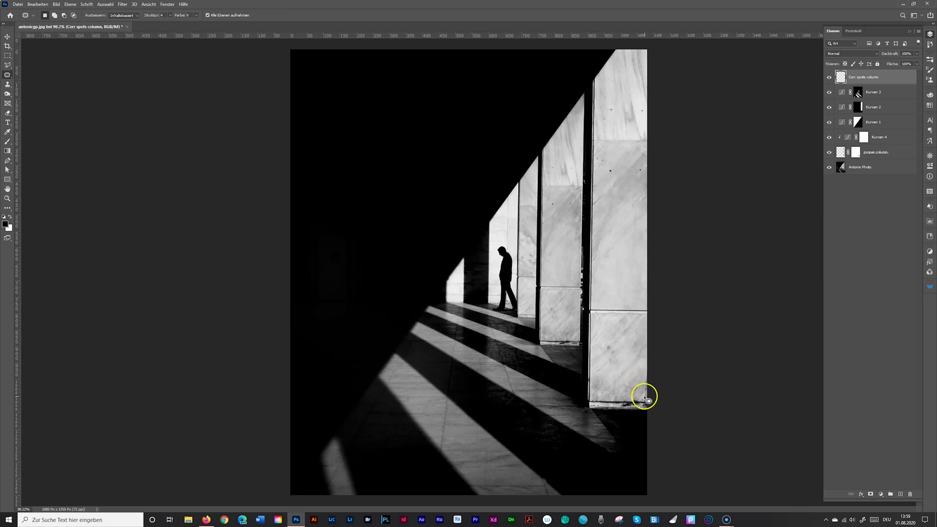
mouse_move(644, 396)
mouse_down()
mouse_move(613, 406)
mouse_move(657, 410)
mouse_move(643, 395)
mouse_move(648, 408)
mouse_move(617, 403)
mouse_up()
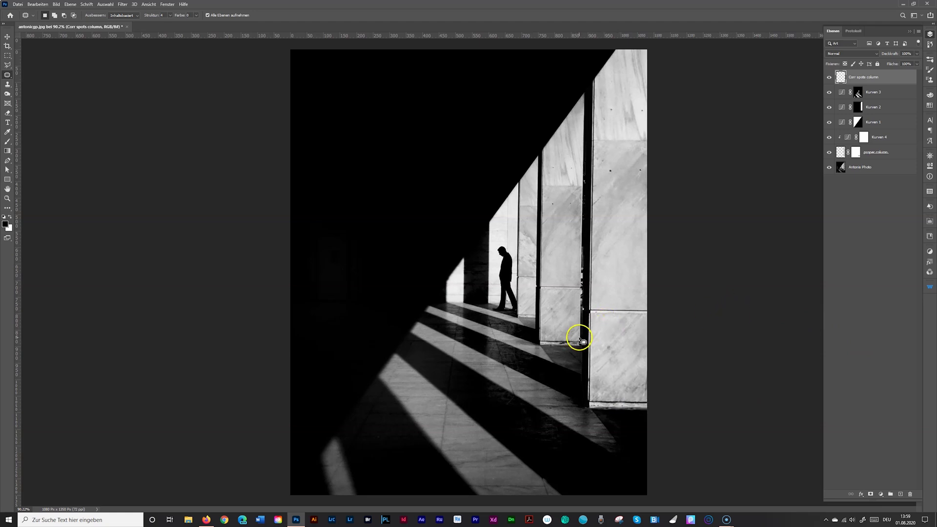
scroll(579, 338, up, 2)
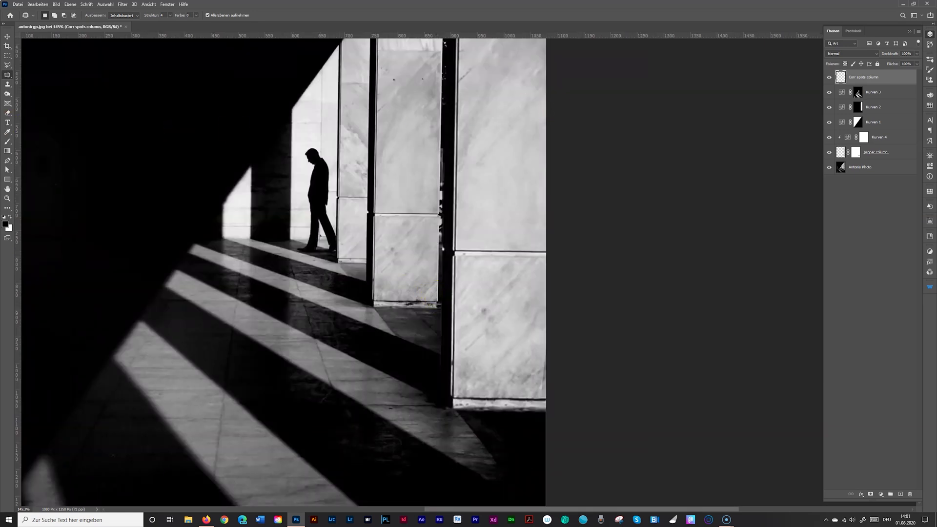
Select the Clone Stamp tool with a 25 px brush at a 1° angle.
click(8, 86)
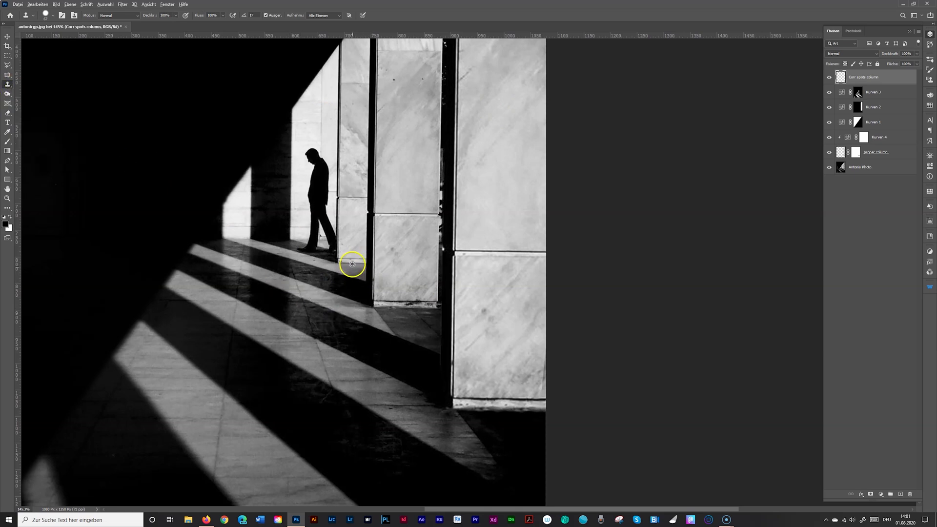
drag(353, 273, 344, 275)
click(259, 15)
text(1)
Clone over the dark spots along the column base on the Corr spots column layer.
drag(388, 297, 416, 299)
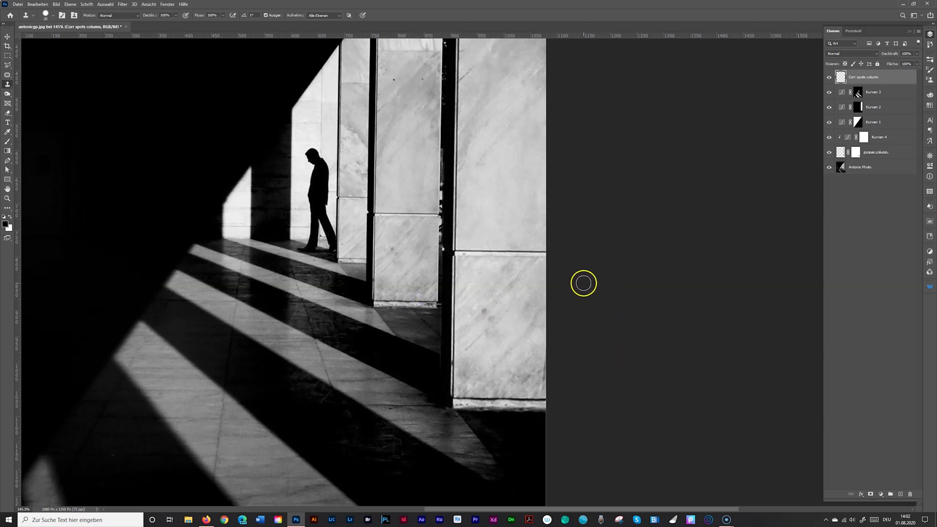
scroll(542, 263, down, 4)
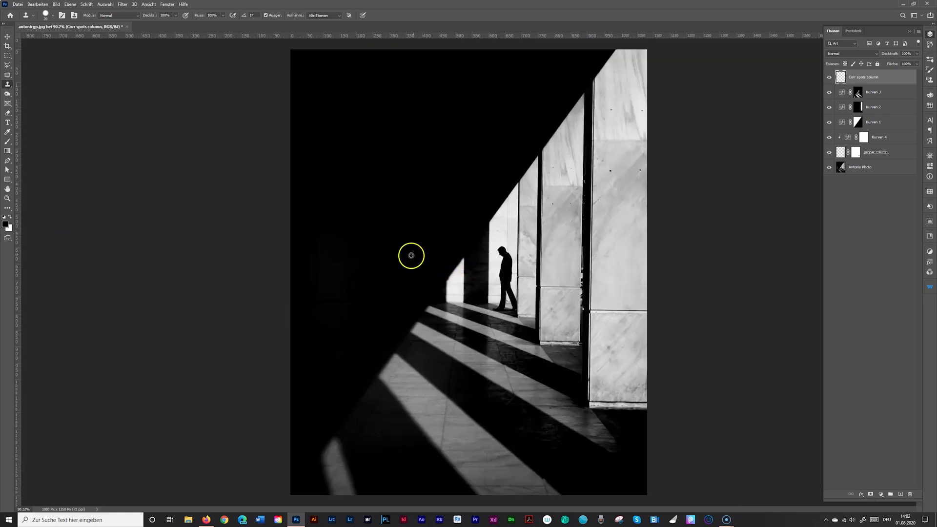
scroll(409, 253, down, 1)
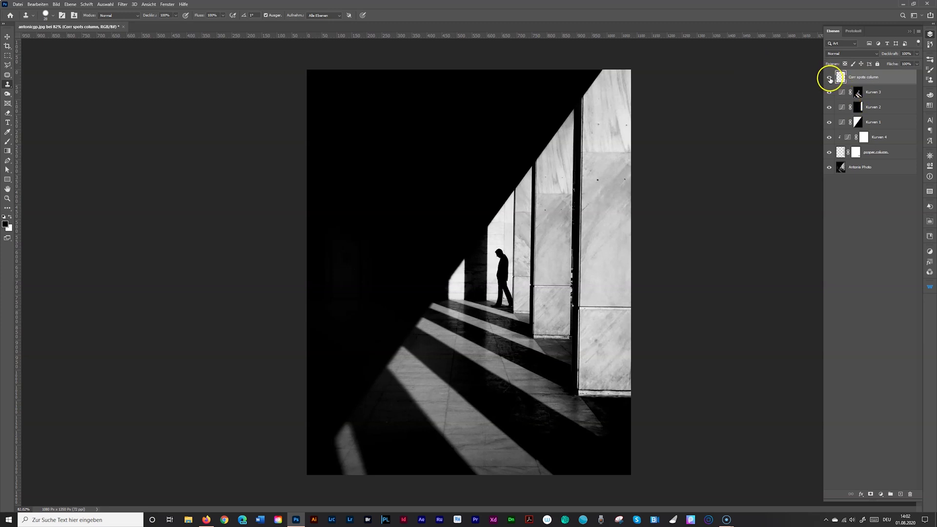
click(830, 152)
drag(827, 156, 828, 145)
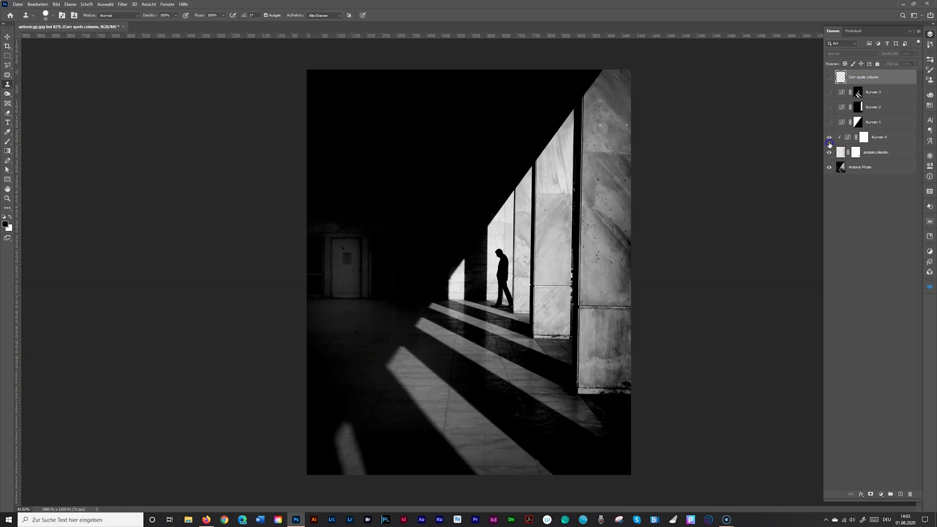
click(829, 74)
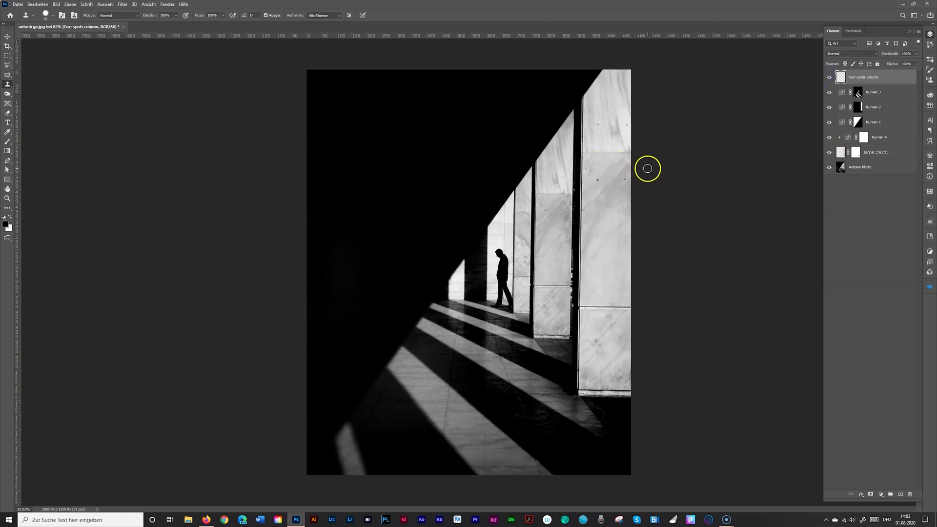